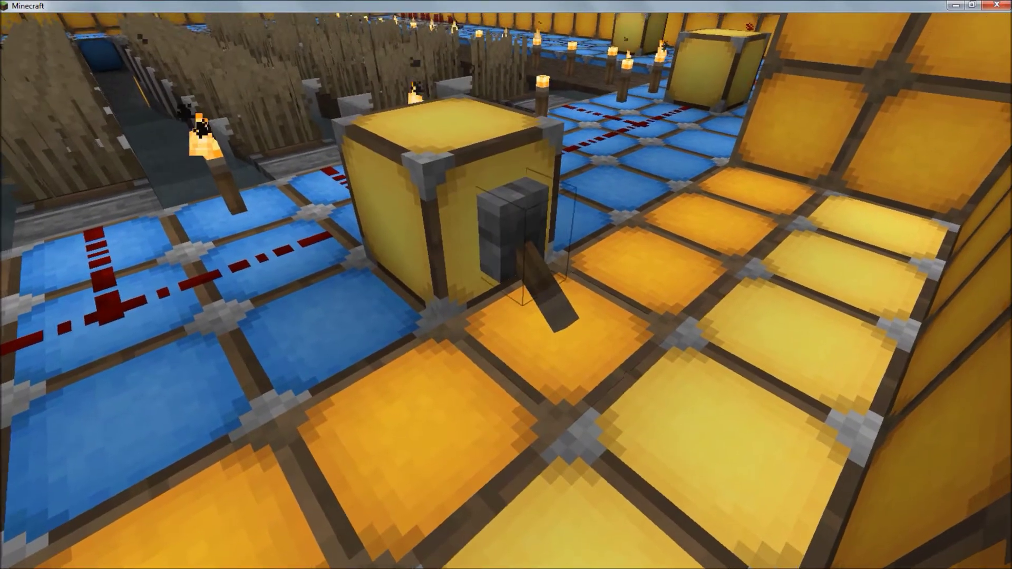
Step: Flip the lever on, off, and on again so the pistons break the wheat rows
{"action": "right_click", "coordinate": [506, 285]}
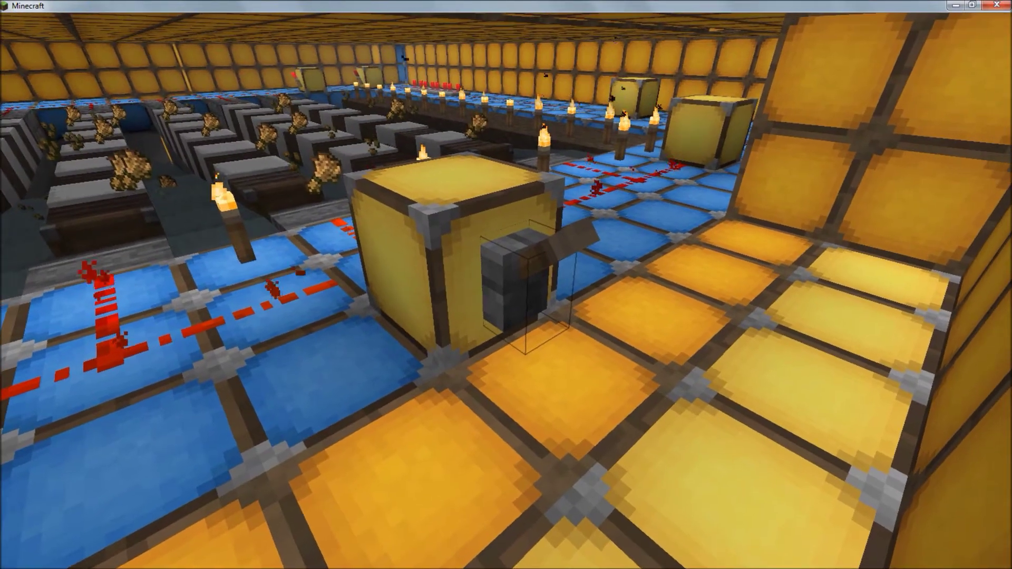
{"action": "right_click", "coordinate": [506, 285]}
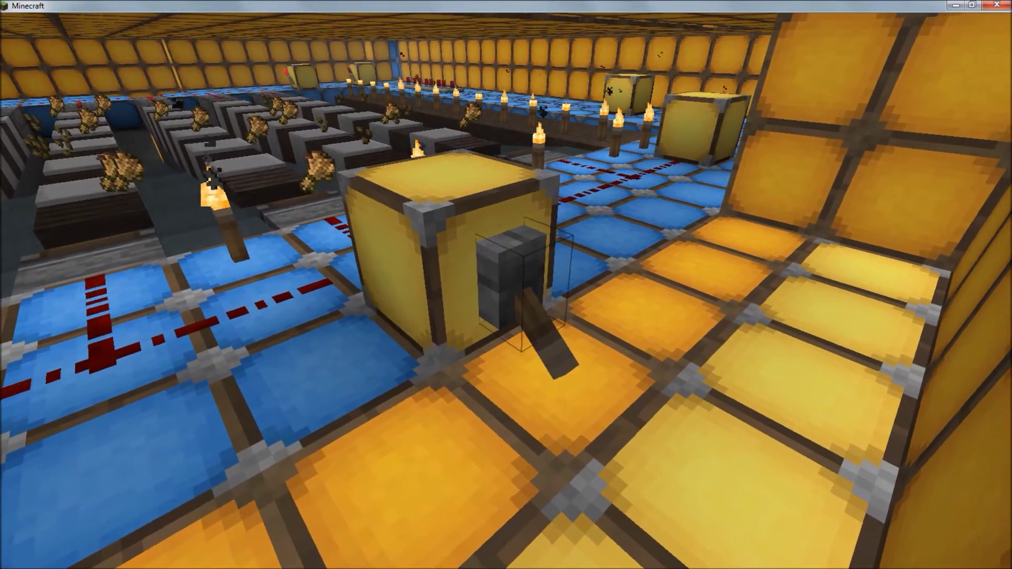
{"action": "right_click", "coordinate": [507, 285]}
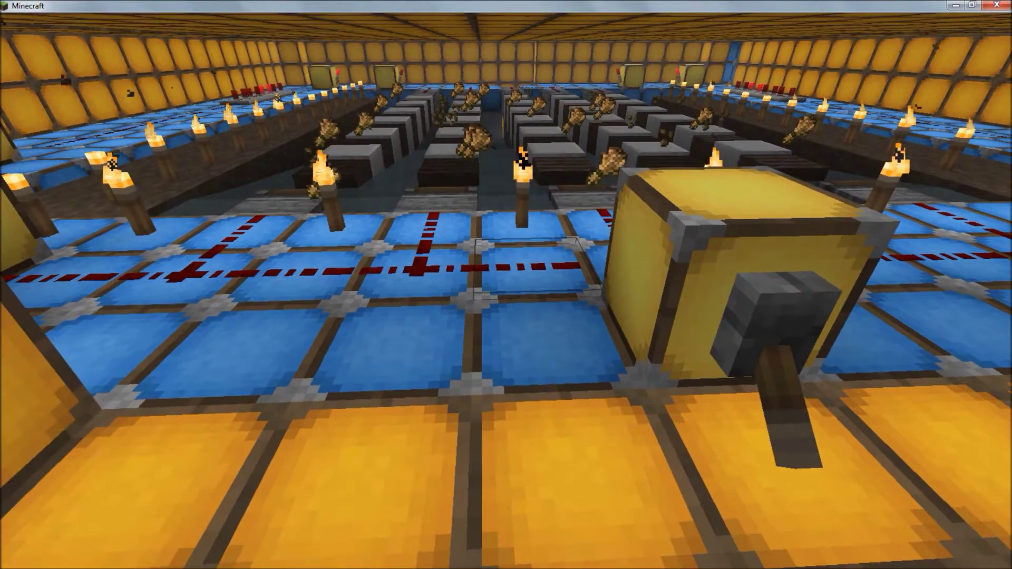
Step: Fly past the lever and over the piston rows and water channels
{"action": "key", "text": "w"}
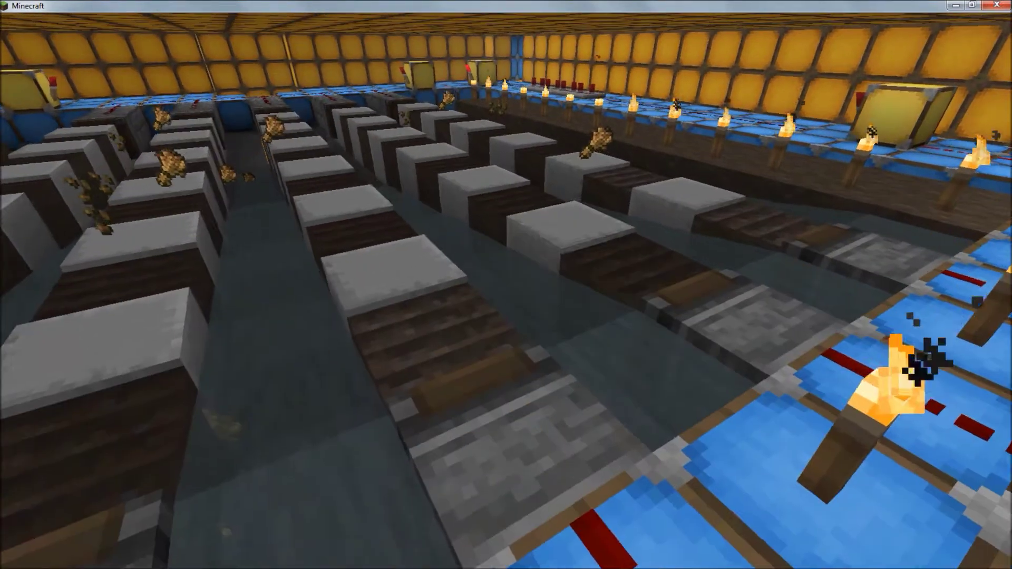
{"action": "key", "text": "w"}
{"action": "key", "text": "w"}
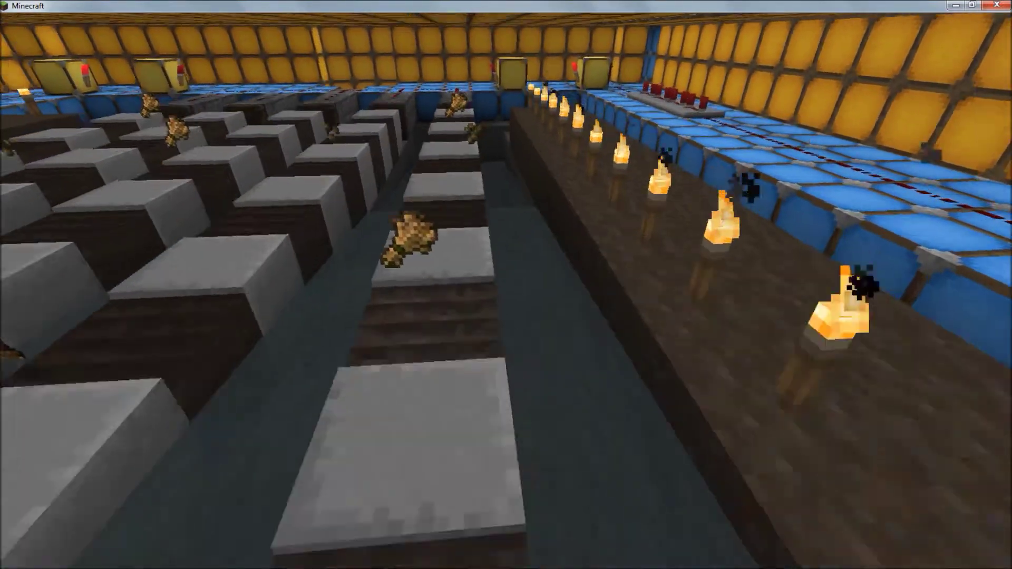
{"action": "key", "text": "w"}
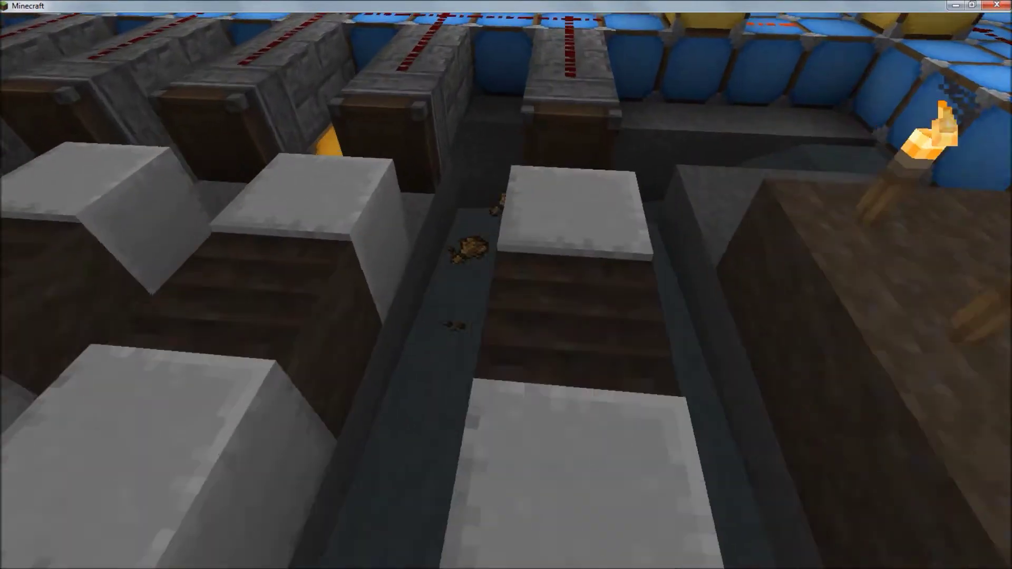
{"action": "key", "text": "w"}
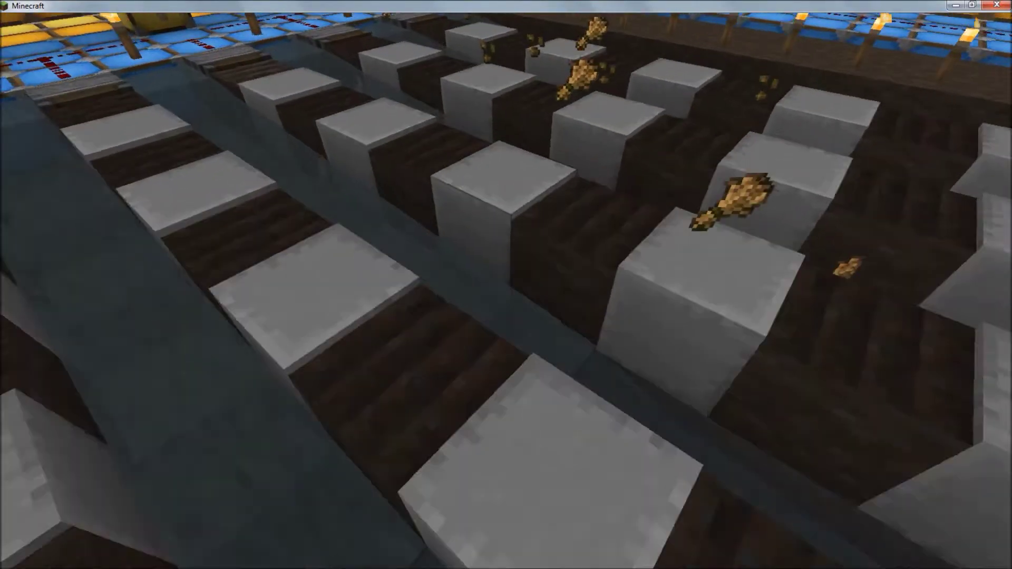
Step: Survey the piston rows and the torch-lined wall from near the far end
{"action": "key", "text": "w"}
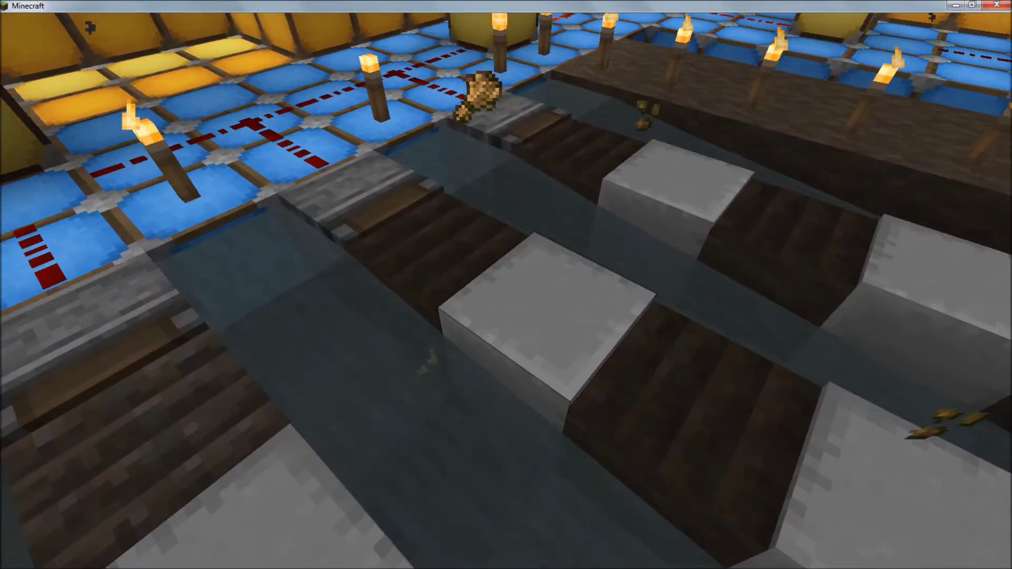
{"action": "key", "text": "w"}
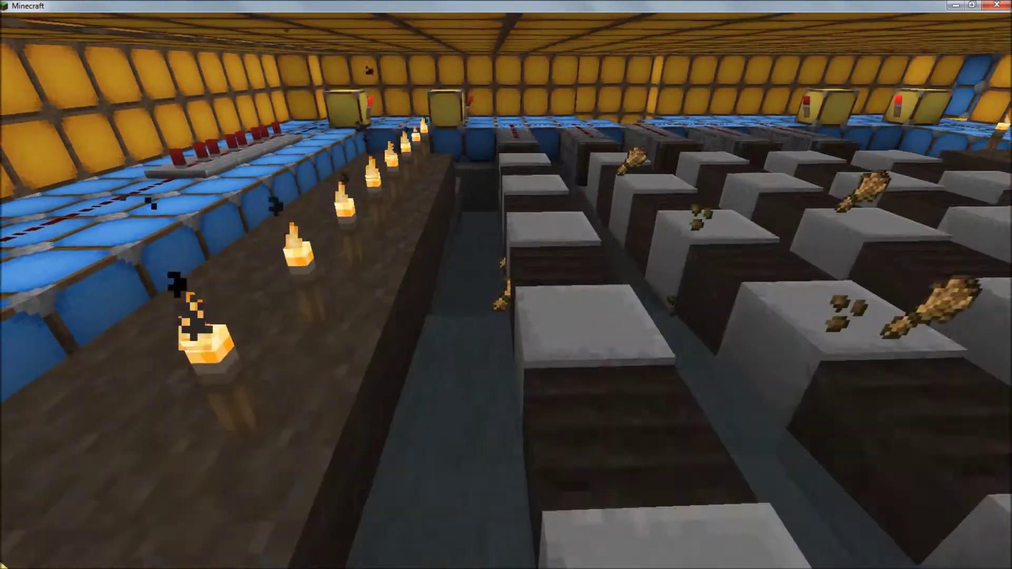
{"action": "key", "text": "w"}
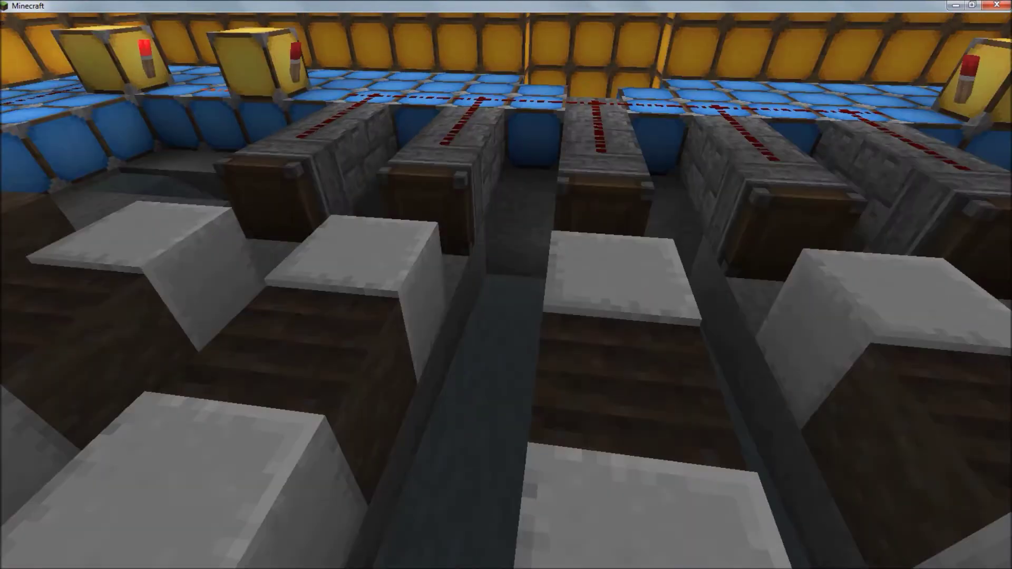
{"action": "key", "text": "w"}
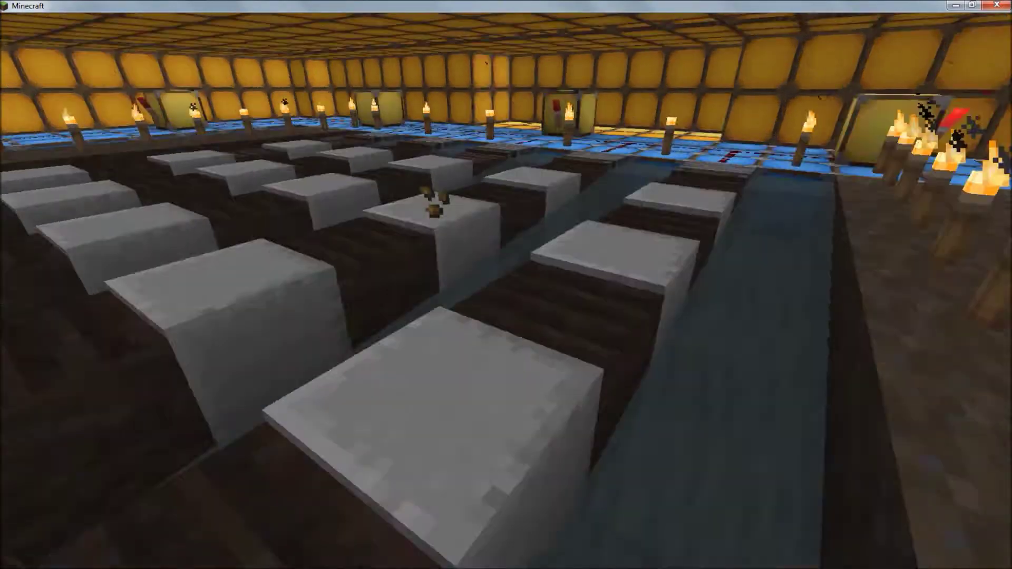
{"action": "key", "text": "w"}
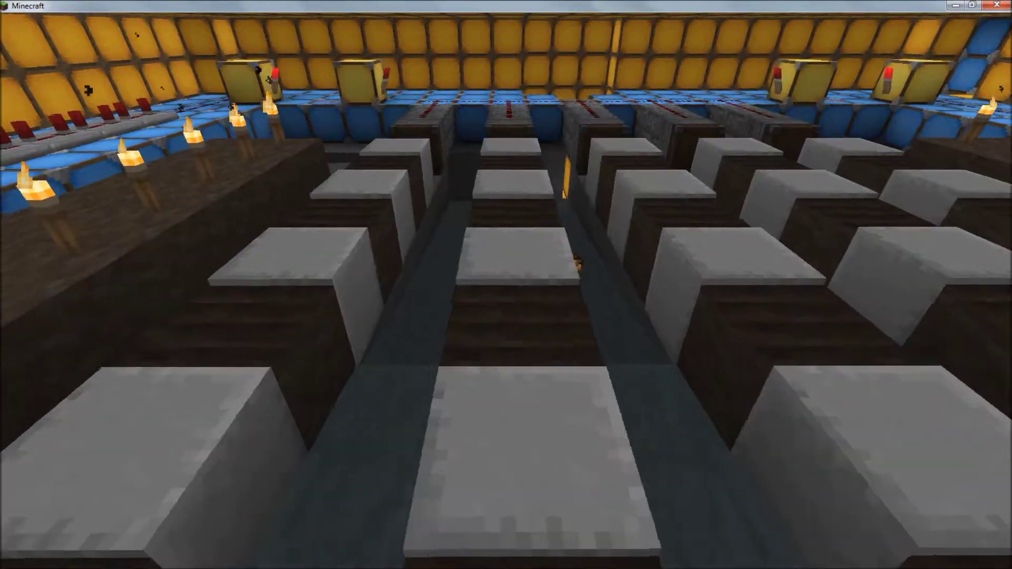
{"action": "key", "text": "w"}
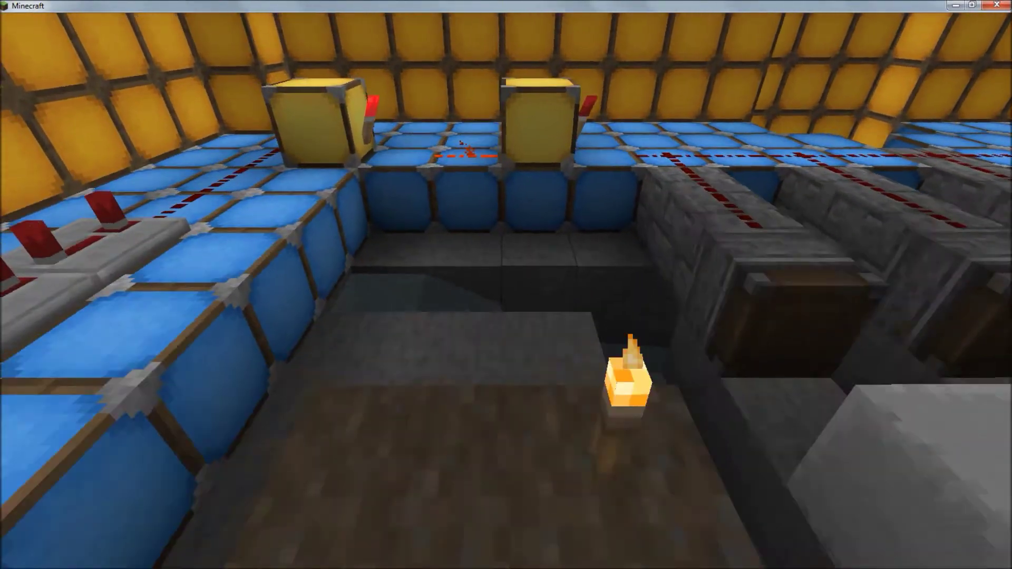
{"action": "key", "text": "w"}
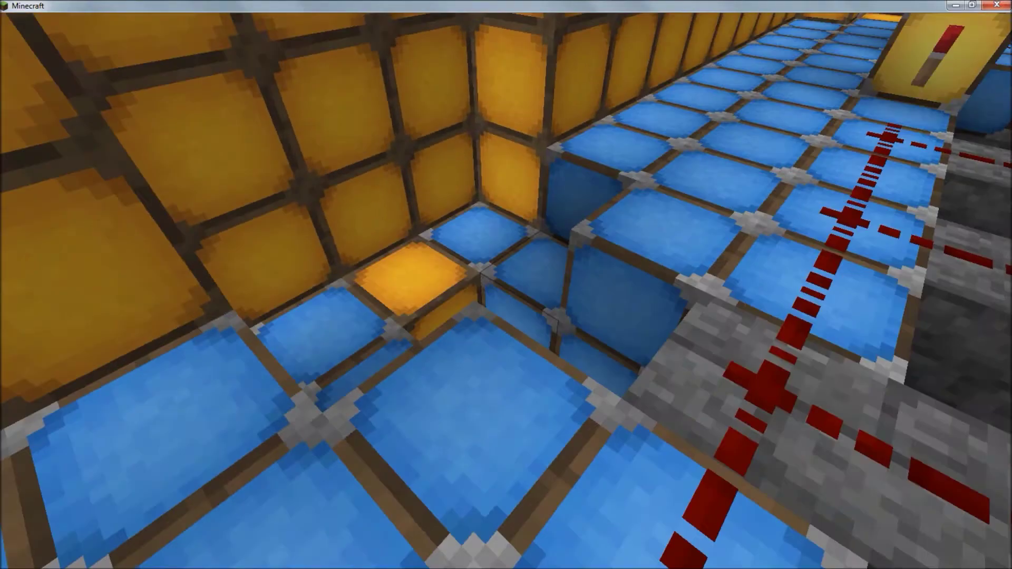
{"action": "key", "text": "w"}
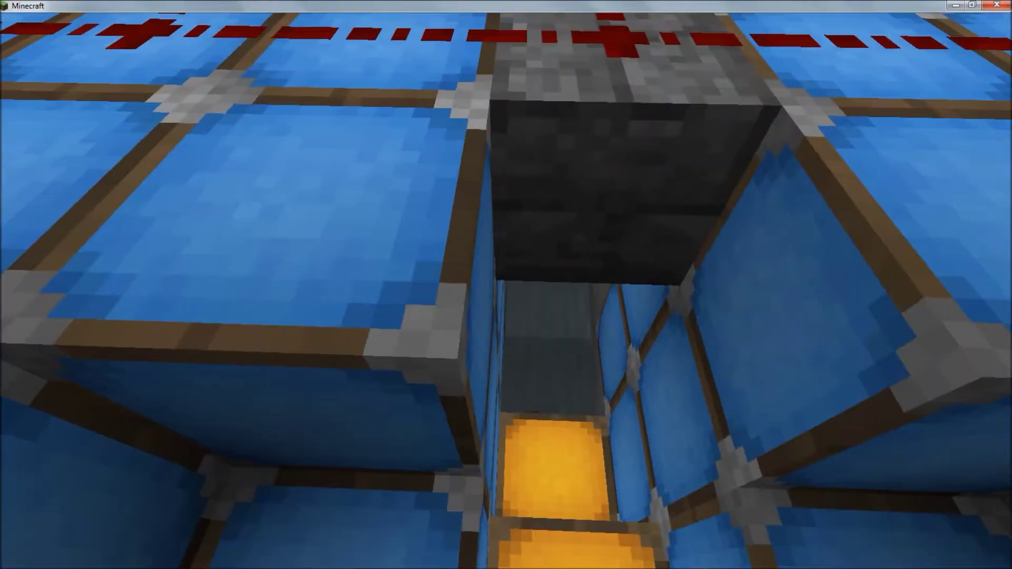
{"action": "key", "text": "w"}
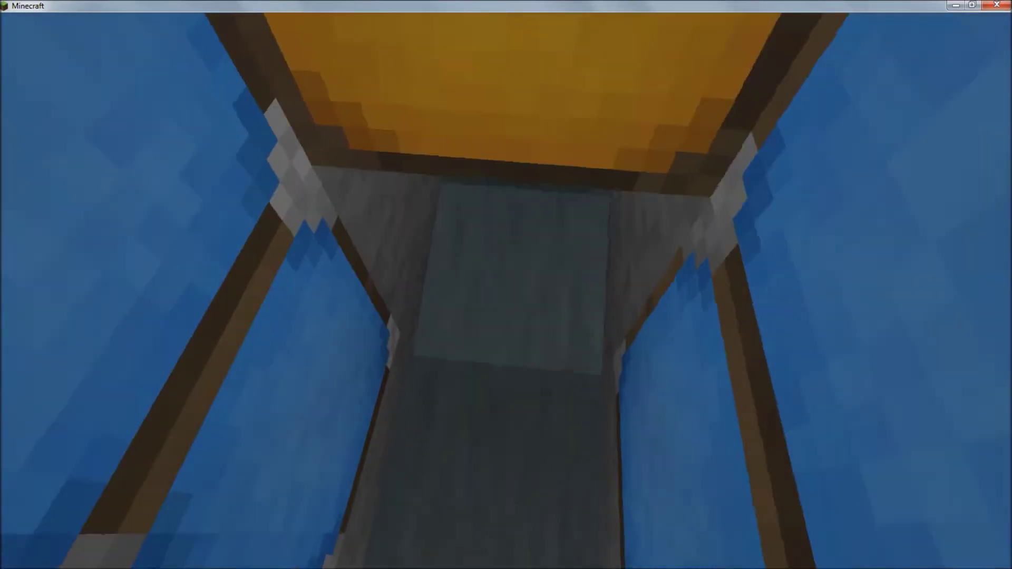
{"action": "key", "text": "w"}
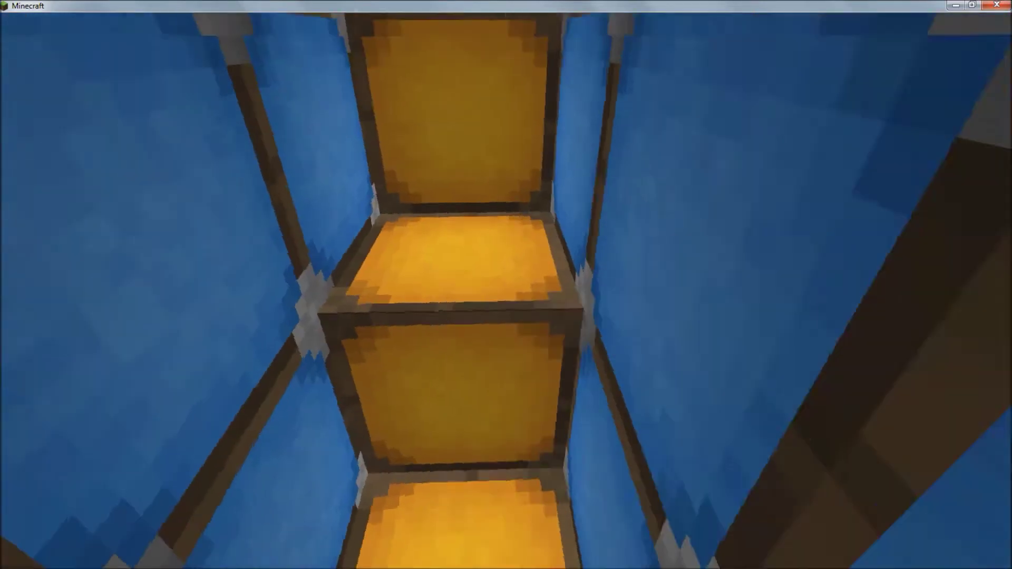
{"action": "key", "text": "w"}
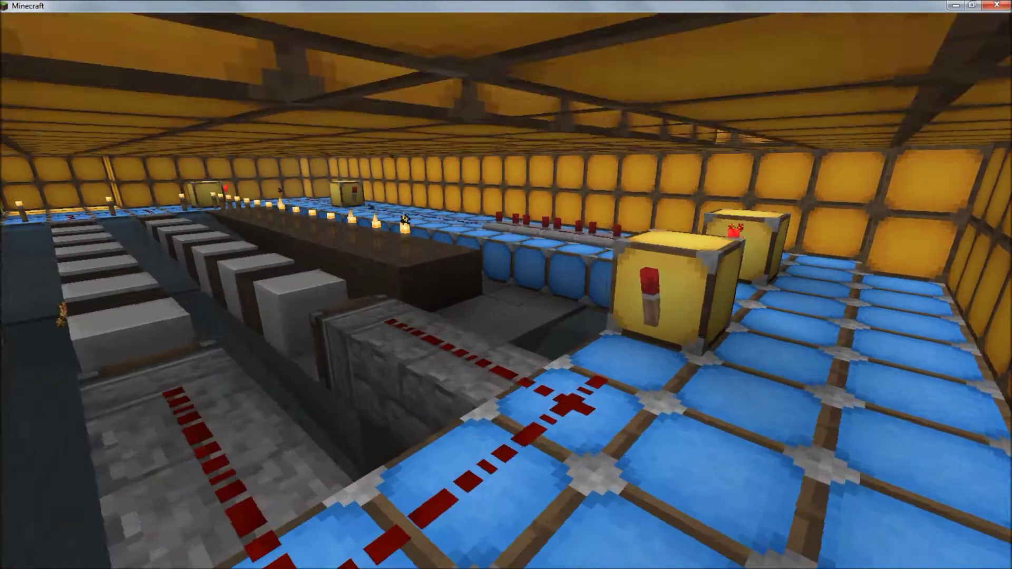
{"action": "key", "text": "w"}
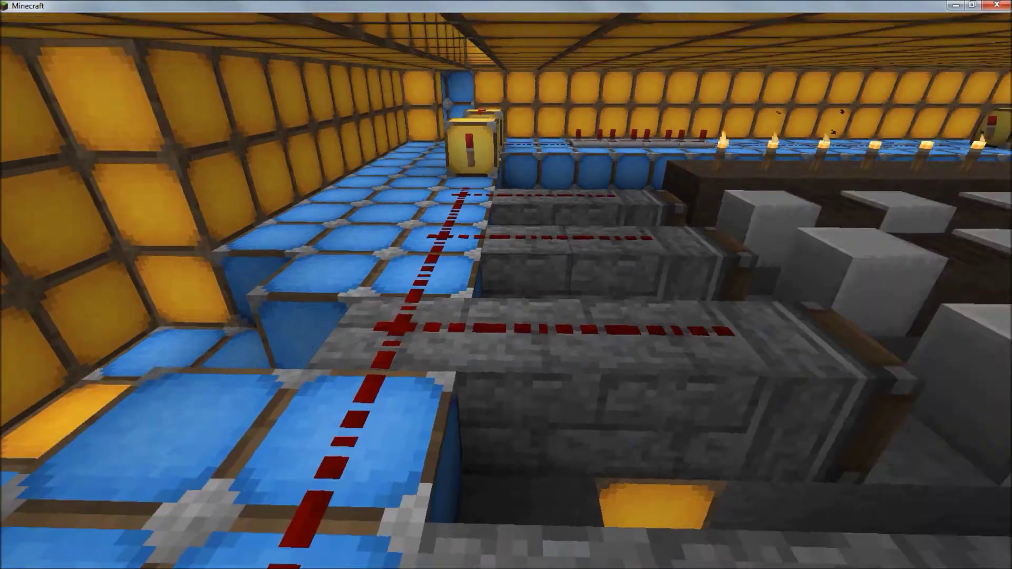
{"action": "key", "text": "w"}
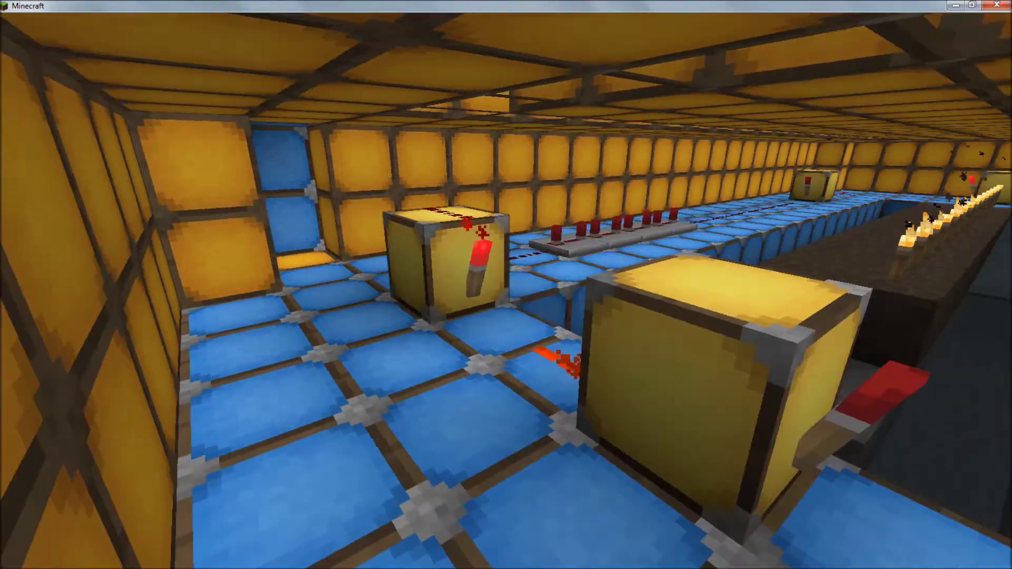
{"action": "key", "text": "w"}
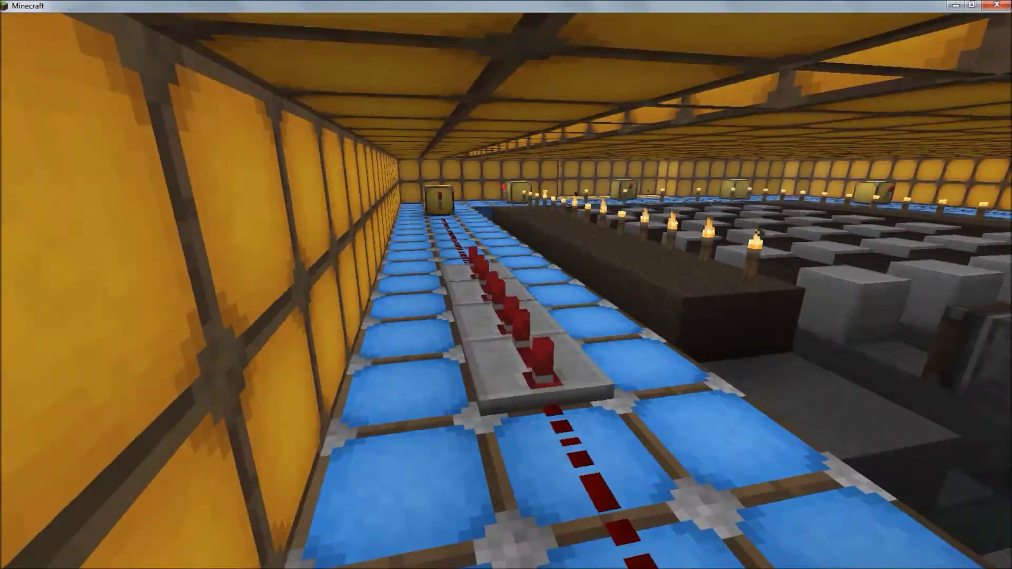
{"action": "key", "text": "w"}
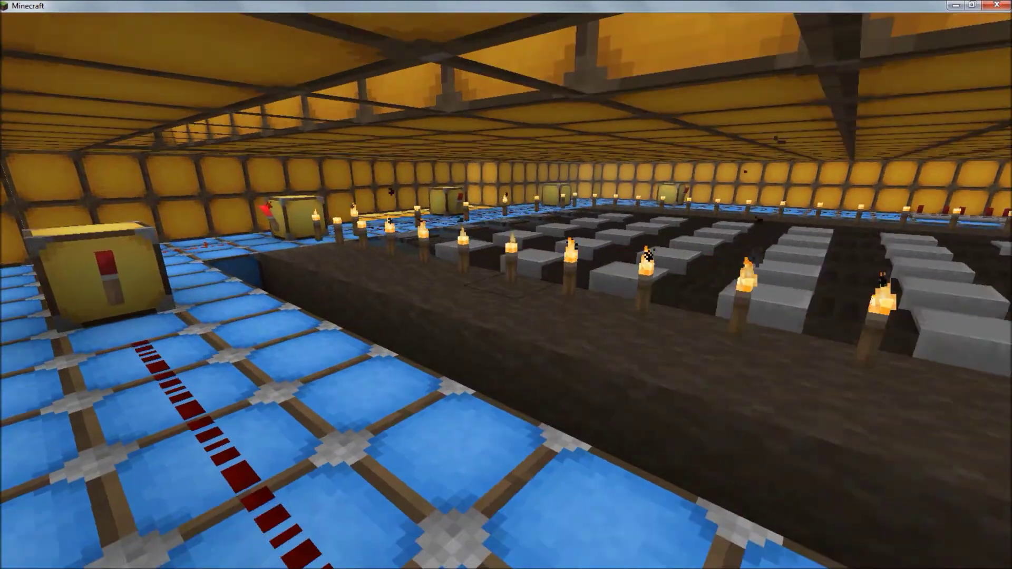
{"action": "key", "text": "w"}
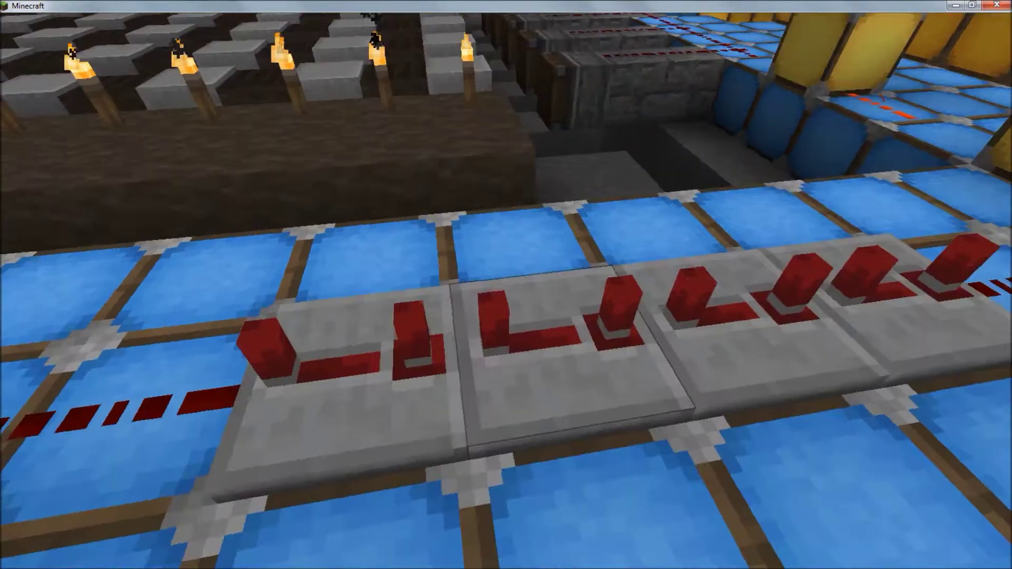
{"action": "key", "text": "w"}
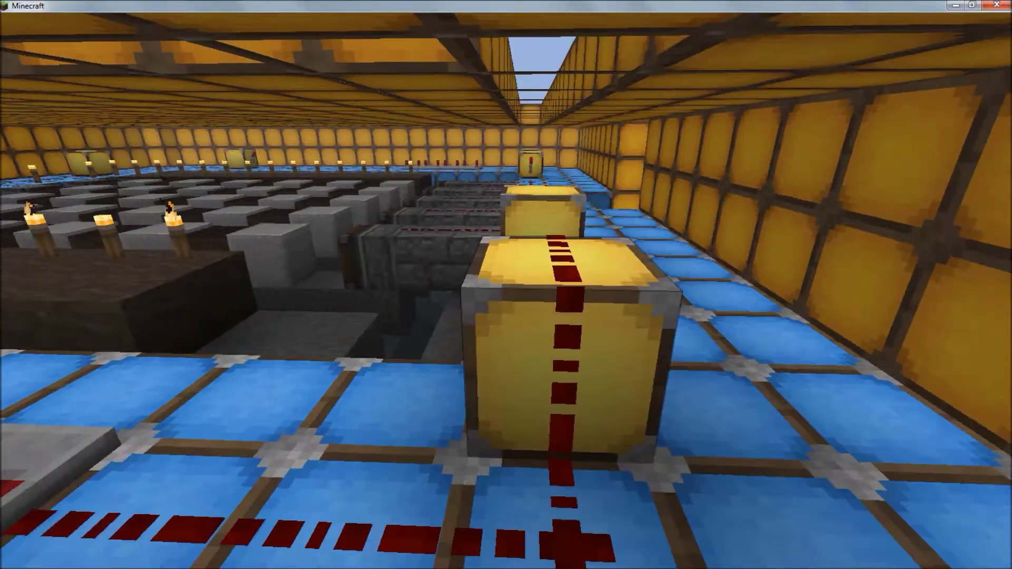
{"action": "key", "text": "w"}
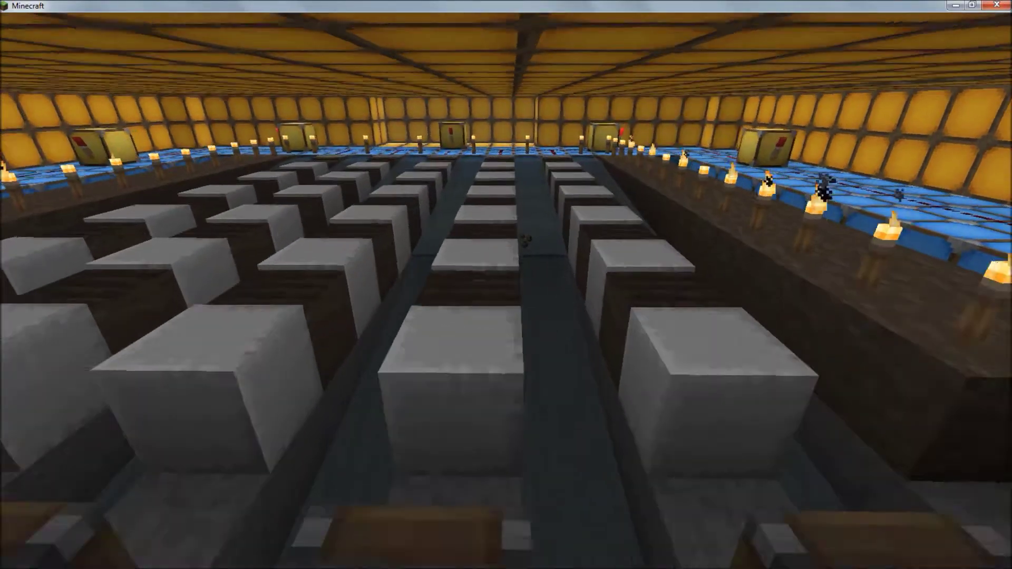
{"action": "key", "text": "w"}
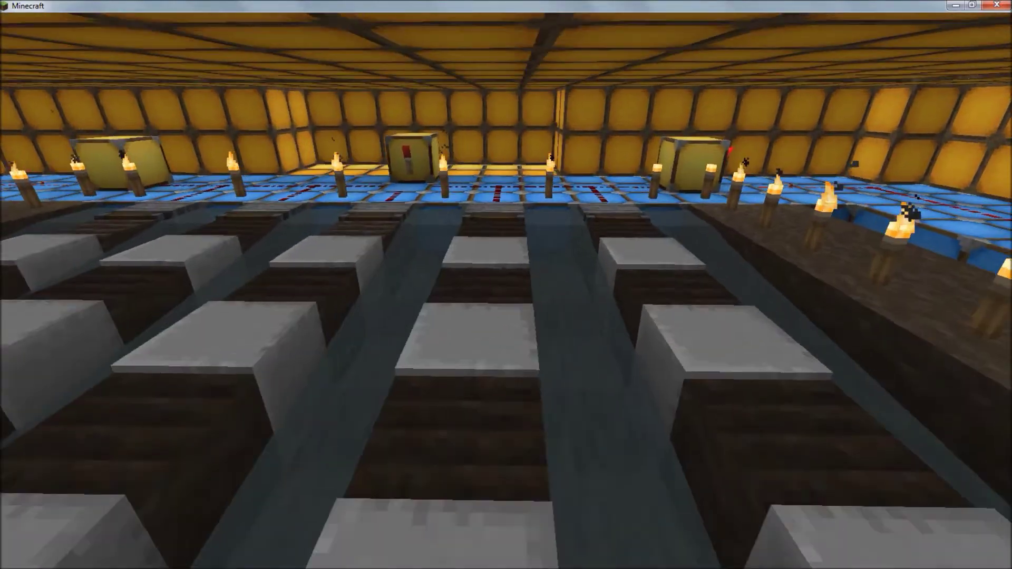
{"action": "key", "text": "w"}
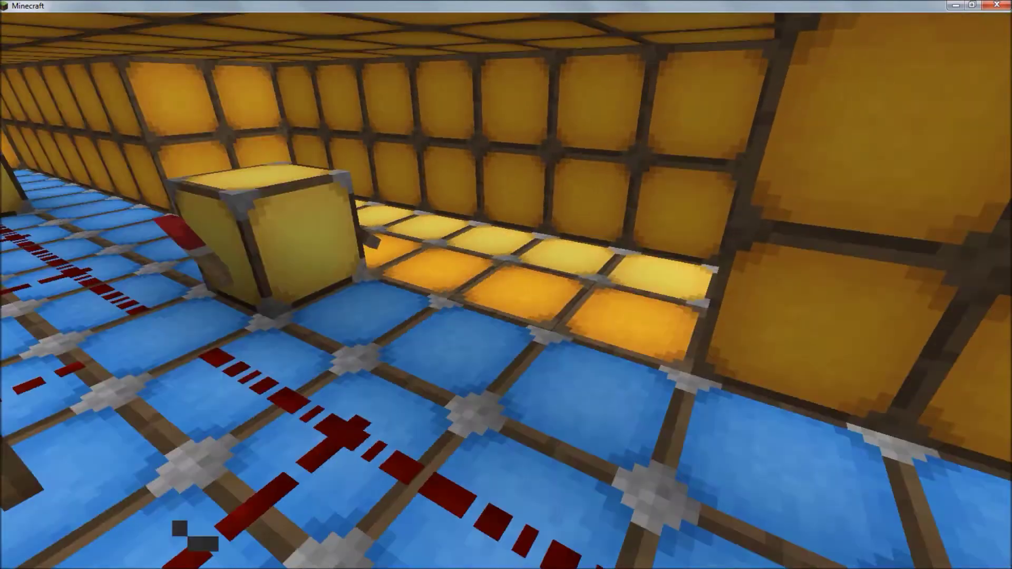
{"action": "key", "text": "w"}
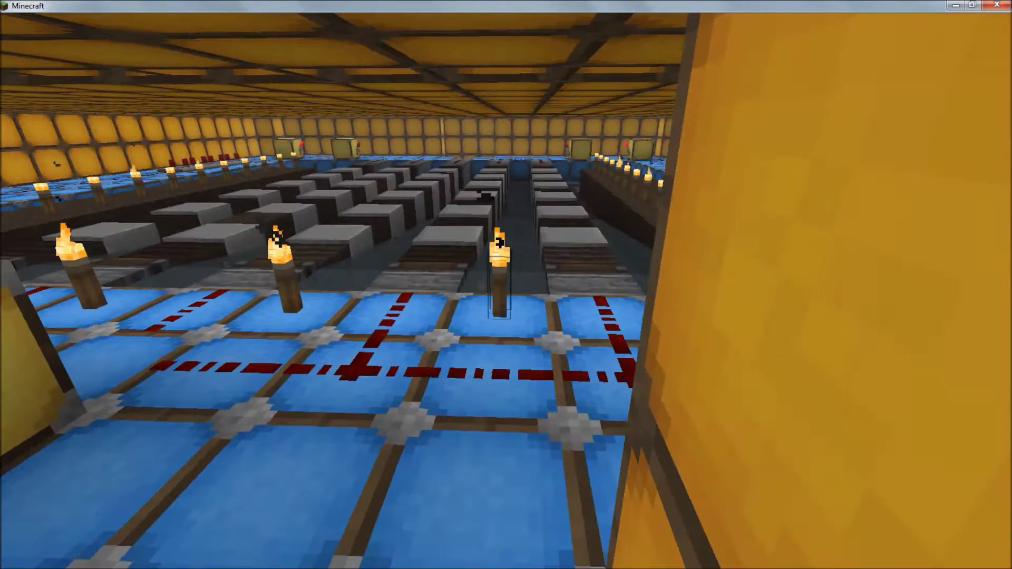
{"action": "key", "text": "w"}
{"action": "key", "text": "s"}
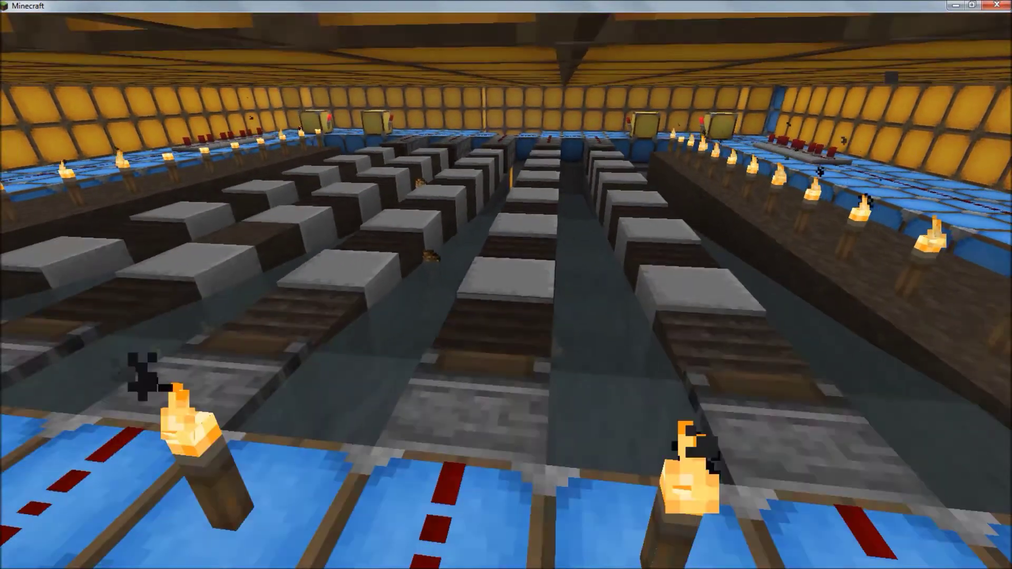
{"action": "key", "text": "w"}
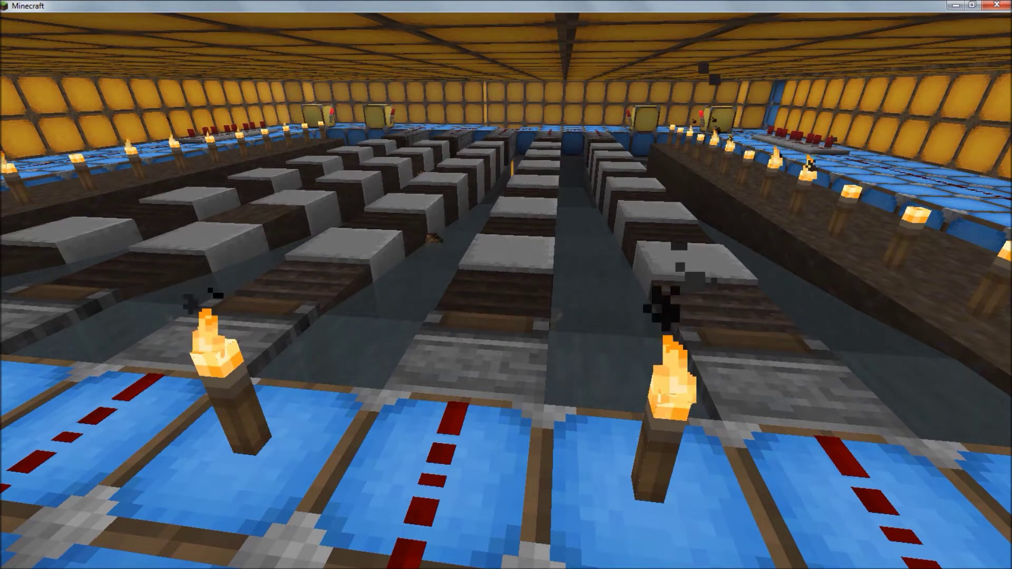
{"action": "key", "text": "w"}
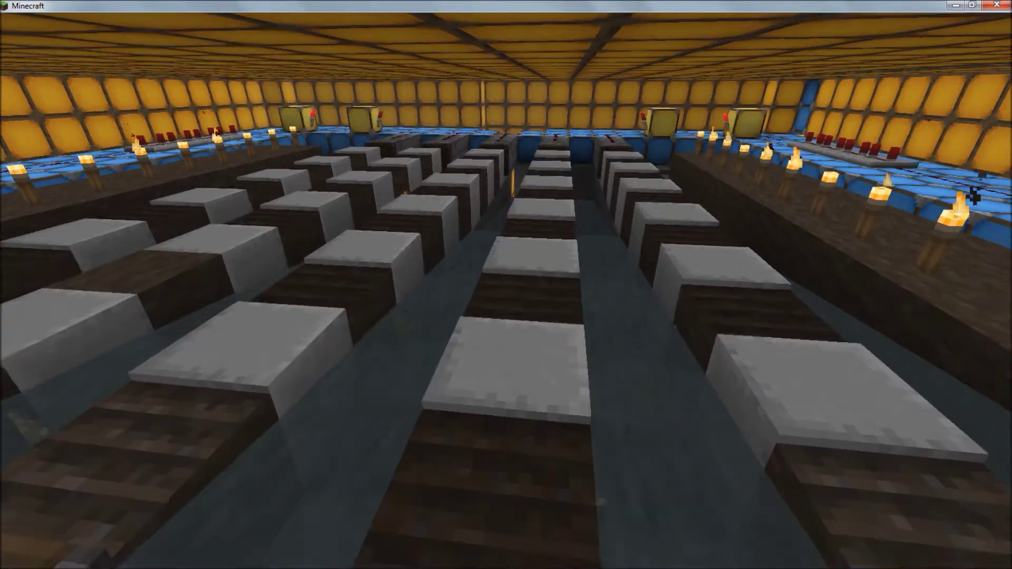
{"action": "key", "text": "s"}
{"action": "key", "text": "a"}
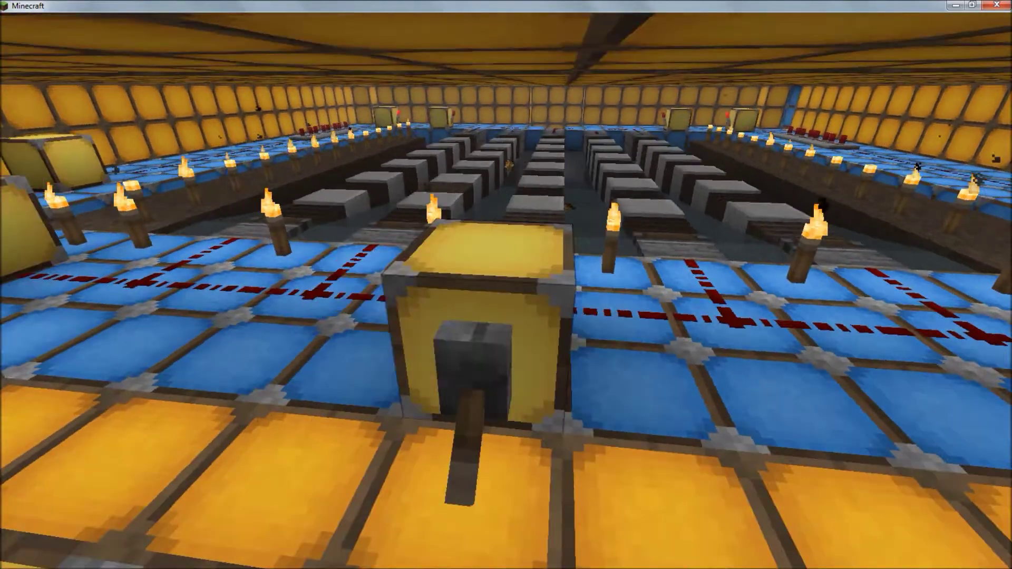
{"action": "key", "text": "s"}
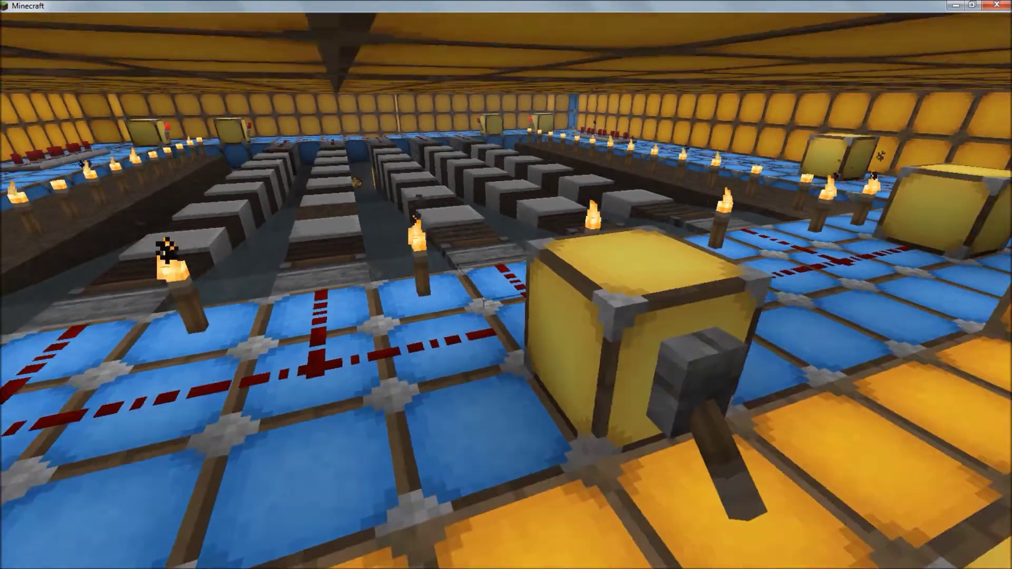
{"action": "key", "text": "w"}
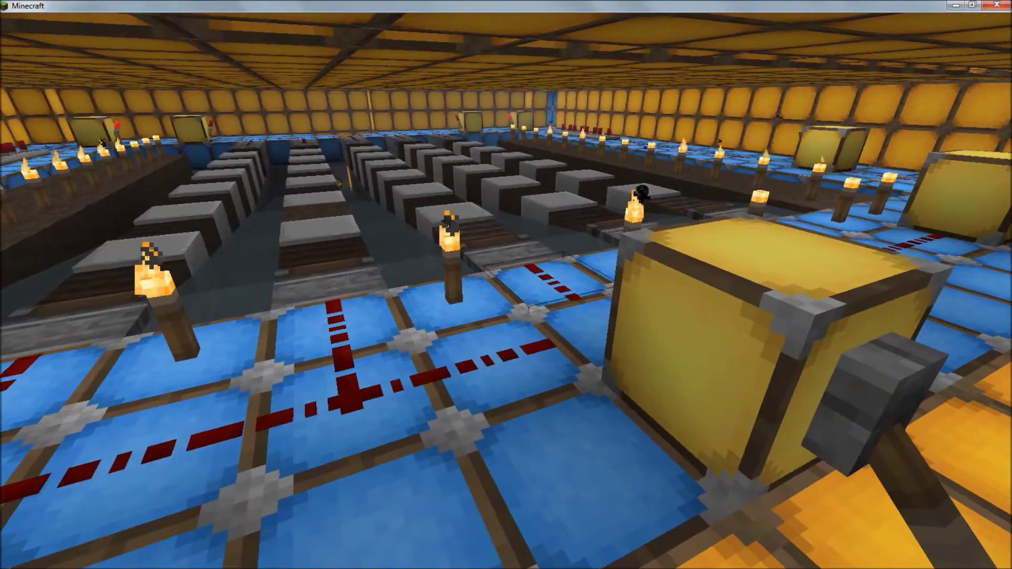
{"action": "key", "text": "a"}
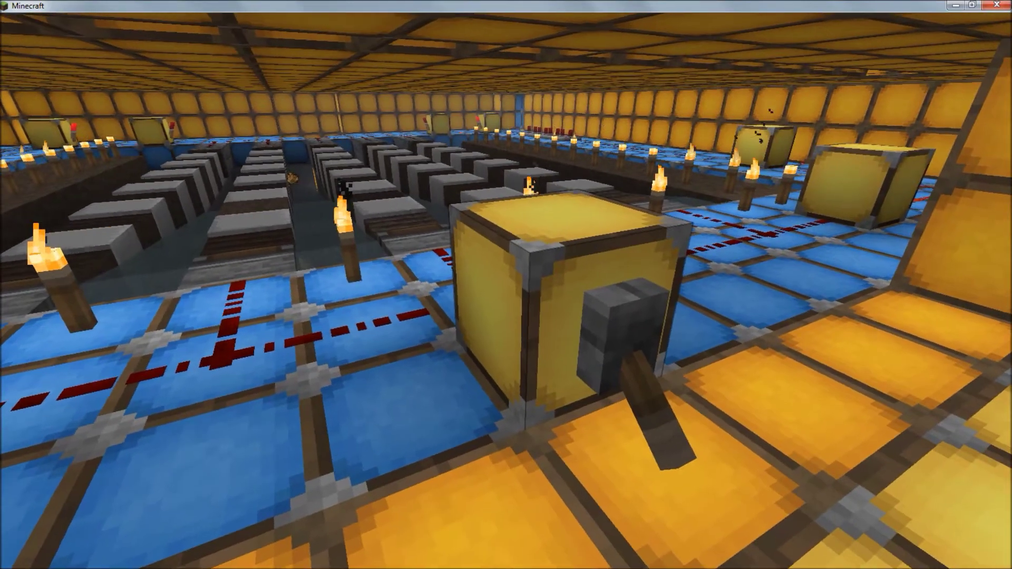
{"action": "key", "text": "d"}
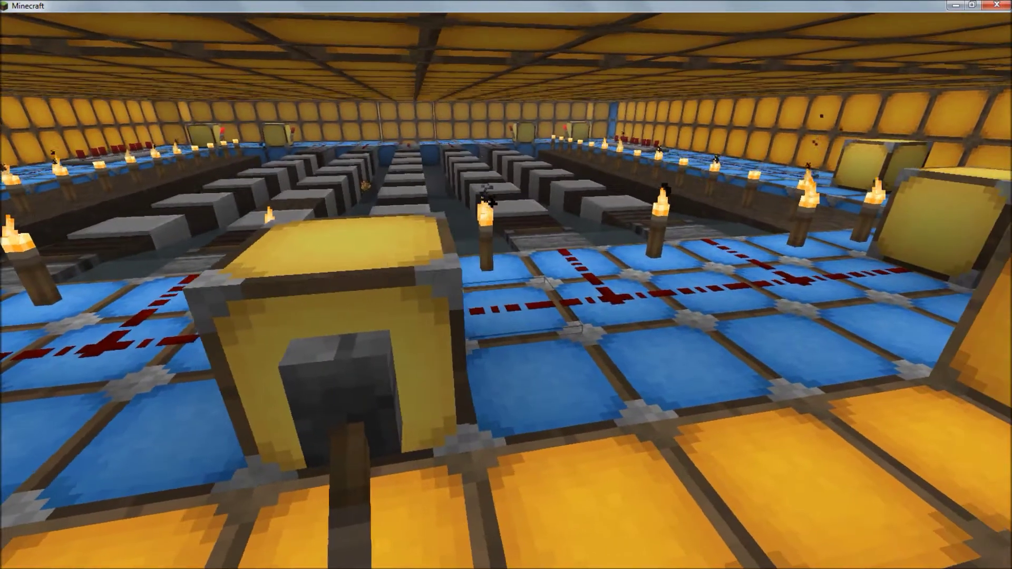
{"action": "key", "text": "w"}
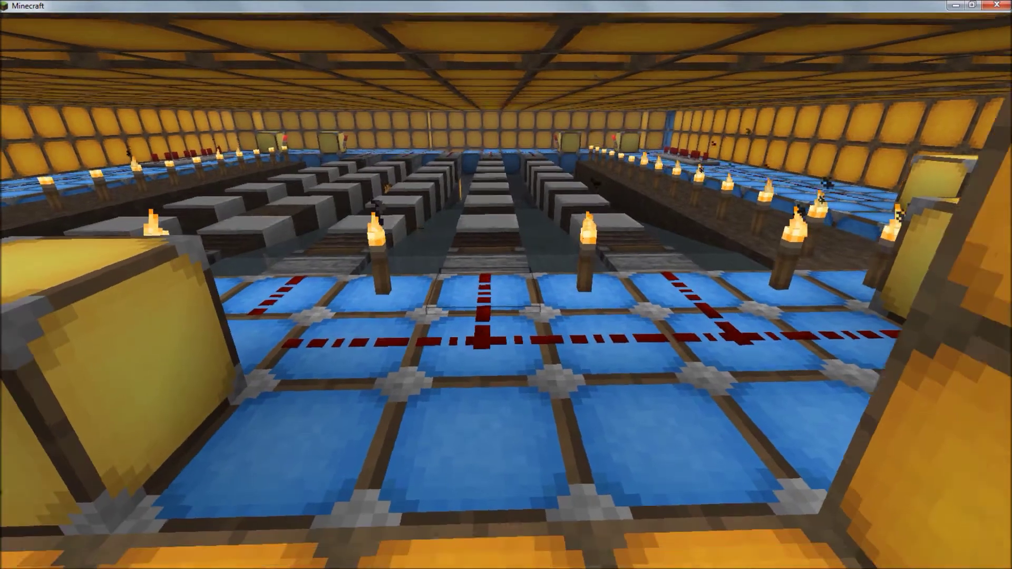
{"action": "key", "text": "d"}
{"action": "key", "text": "w"}
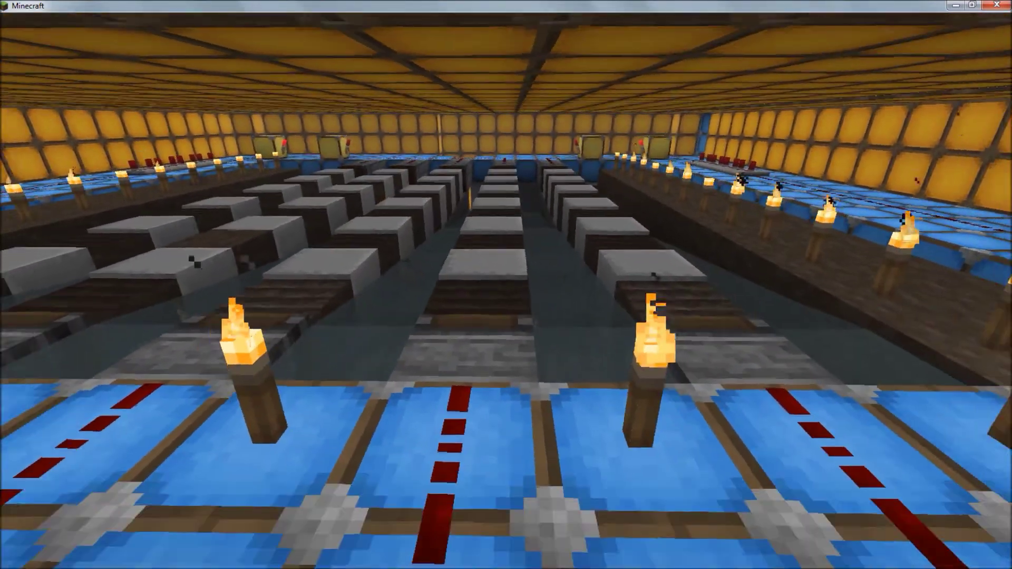
{"action": "key", "text": "s"}
{"action": "key", "text": "a"}
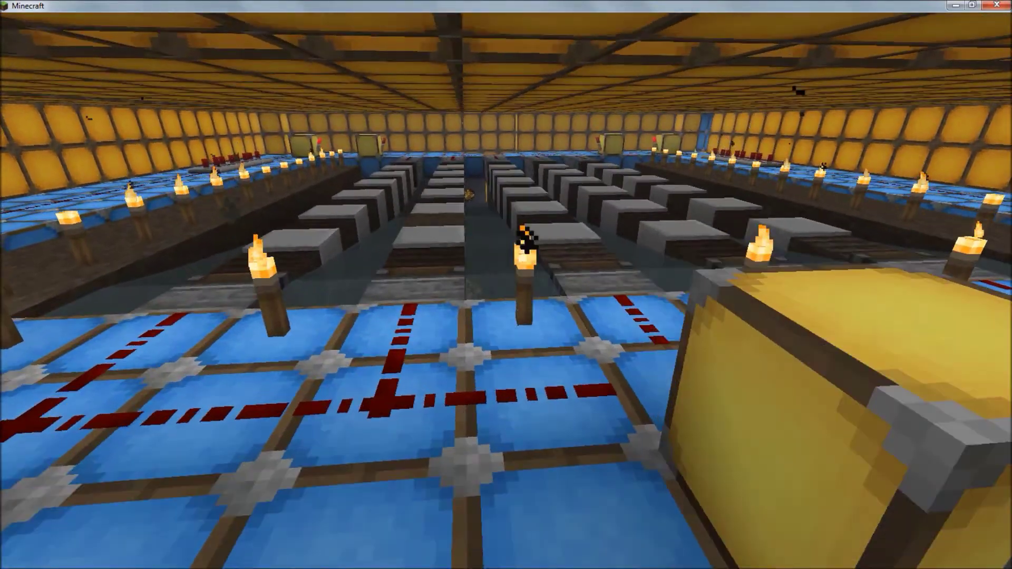
{"action": "key", "text": "a"}
{"action": "key", "text": "a"}
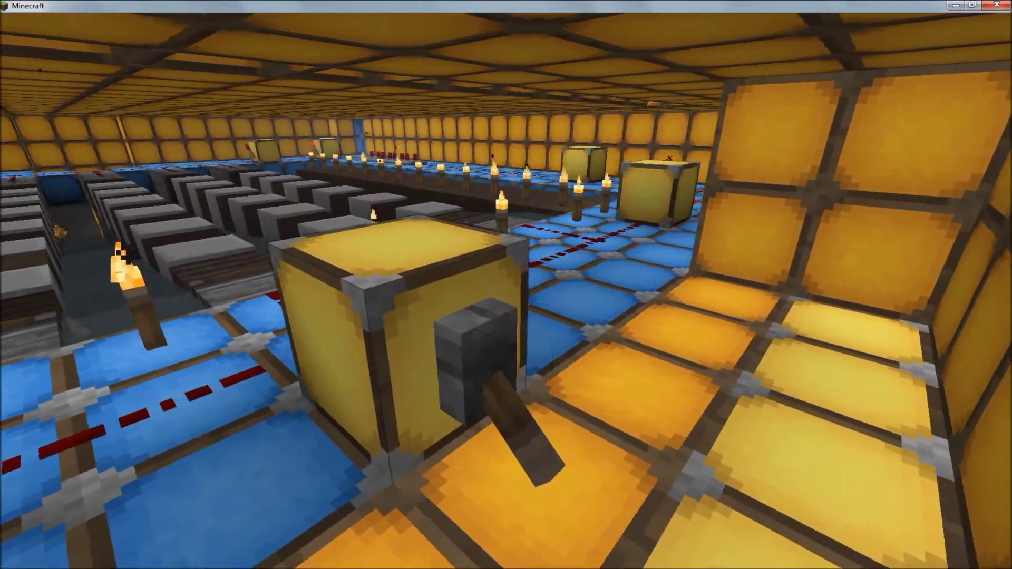
{"action": "key", "text": "w"}
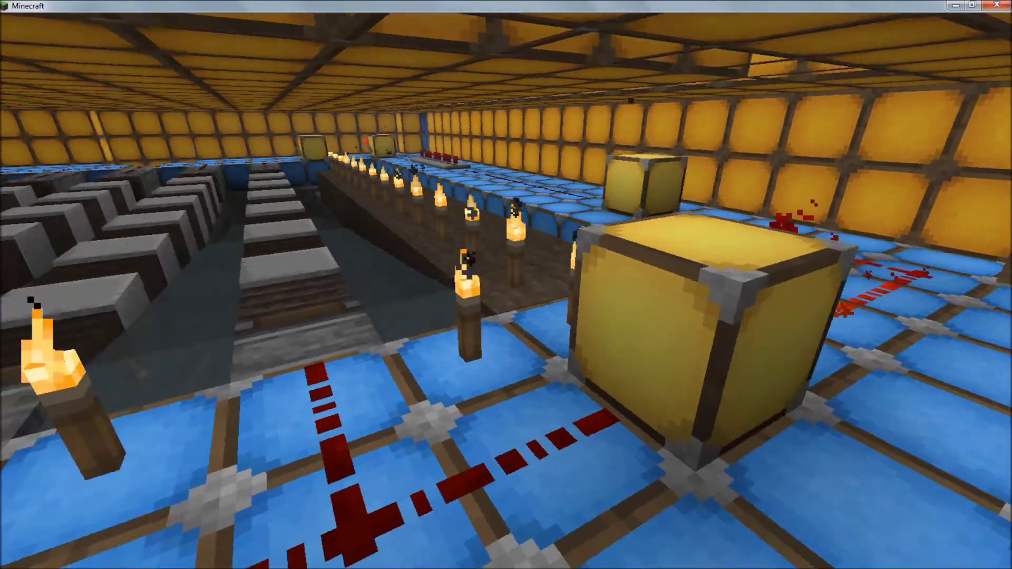
{"action": "key", "text": "a"}
{"action": "key", "text": "a"}
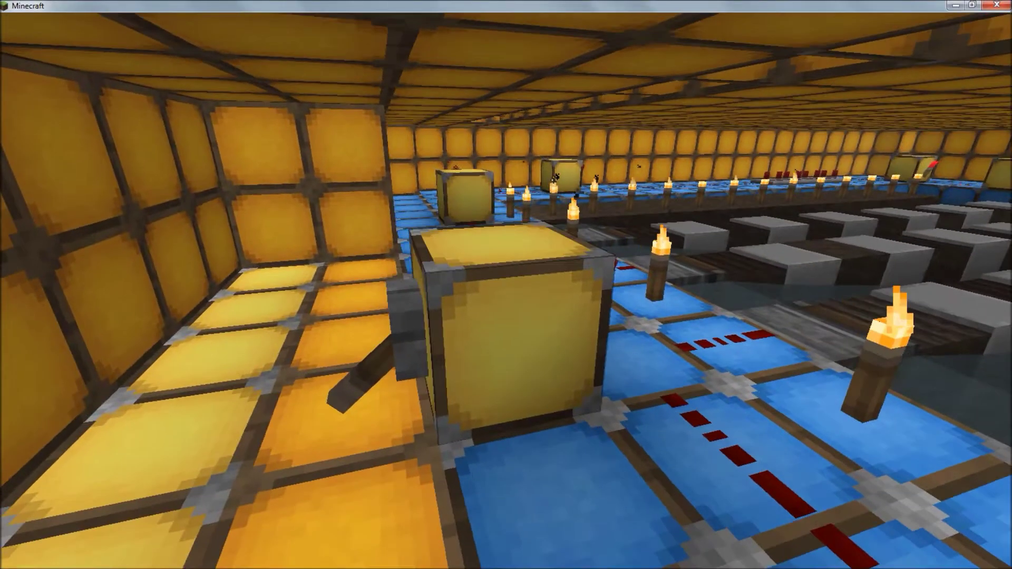
{"action": "key", "text": "w"}
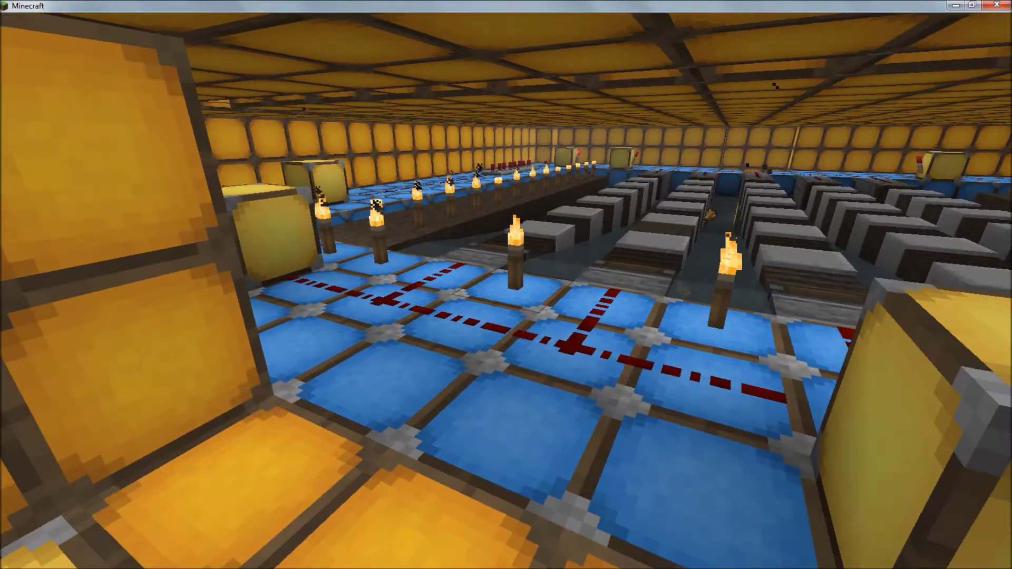
{"action": "key", "text": "d"}
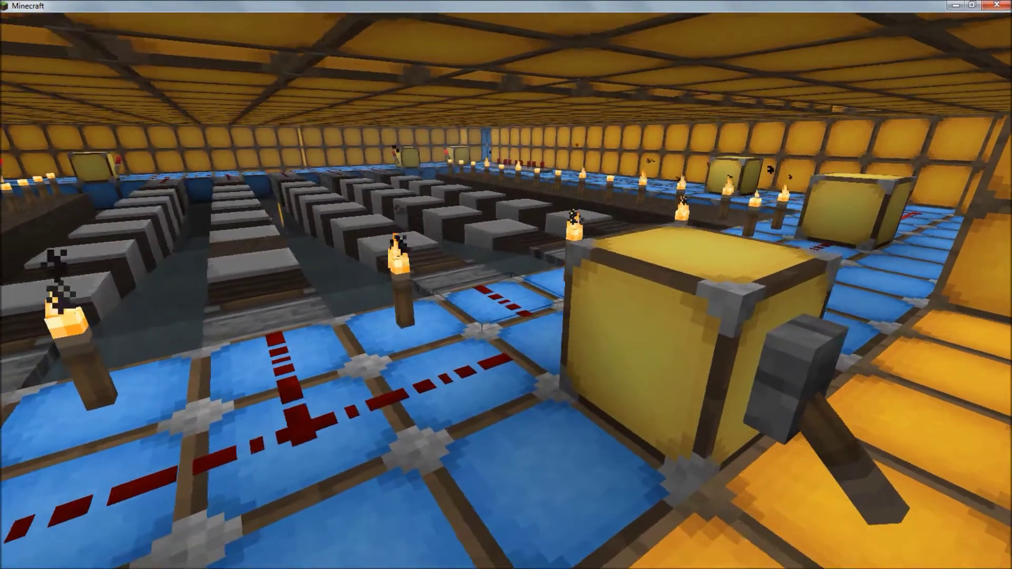
{"action": "key", "text": "d"}
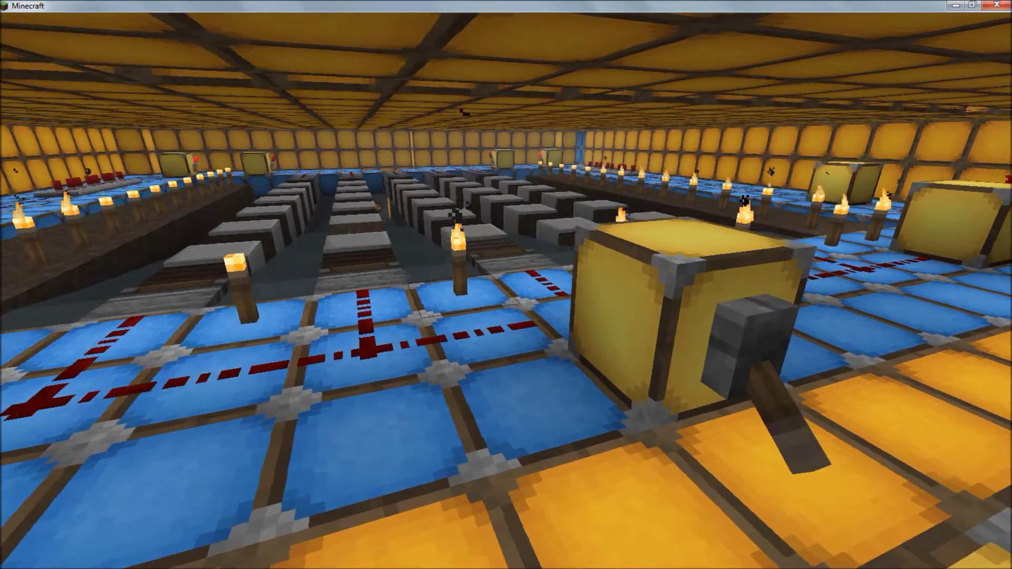
{"action": "key", "text": "w"}
{"action": "key", "text": "w"}
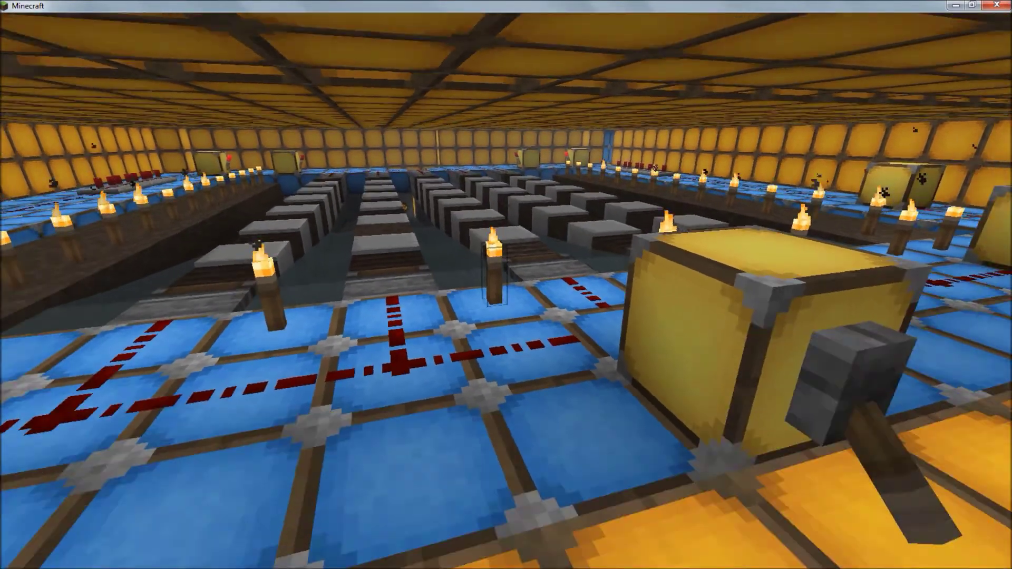
{"action": "key", "text": "d"}
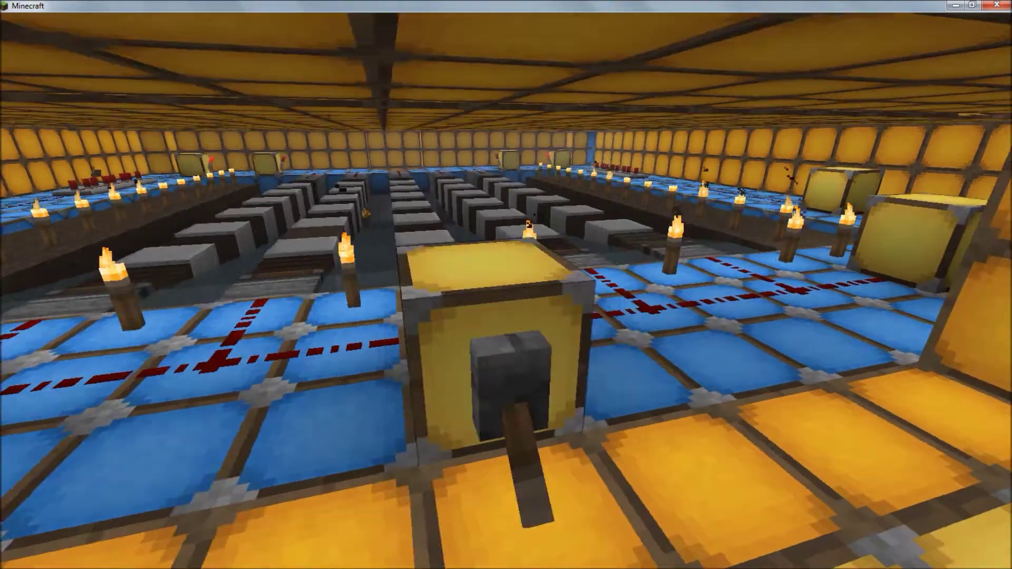
{"action": "key", "text": "a"}
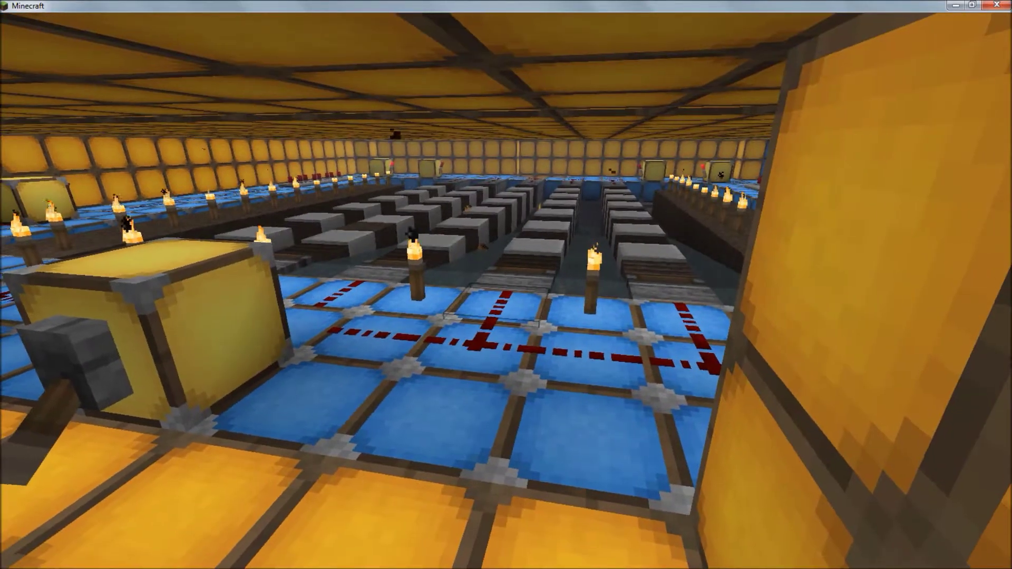